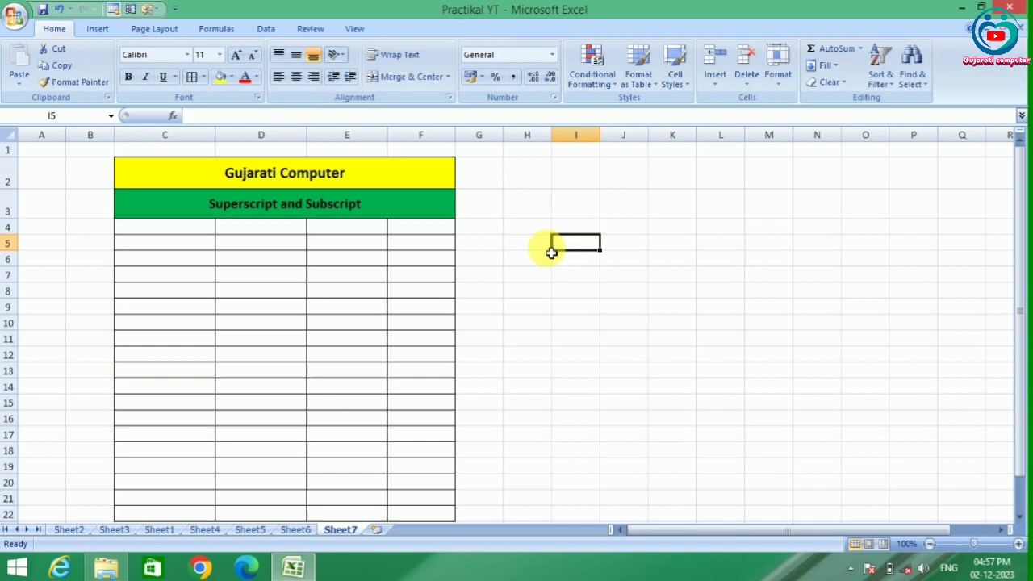
Step: Enter 1st in cell C4
{"action": "left_click", "coordinate": [182, 233]}
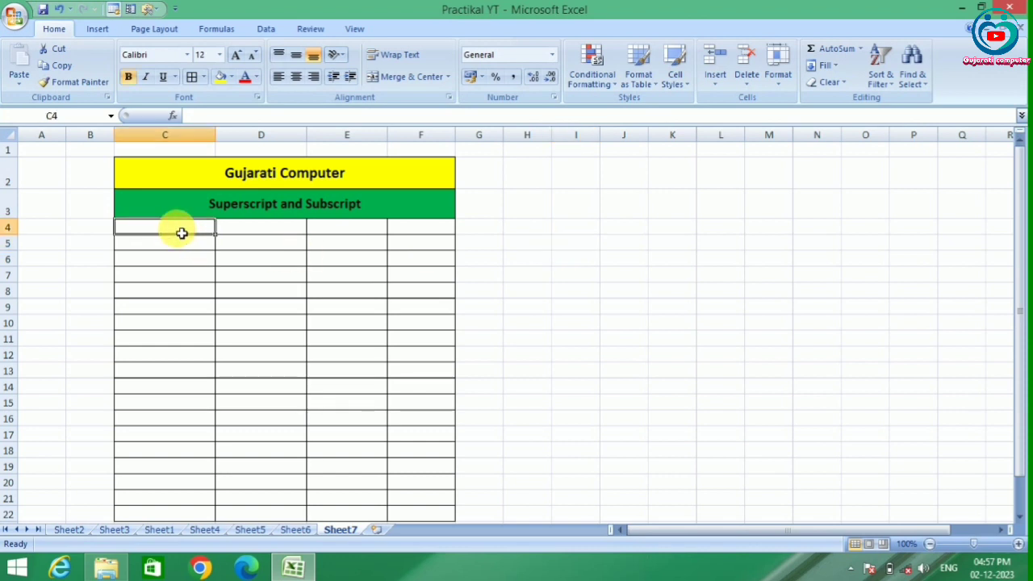
{"action": "type", "text": "1"}
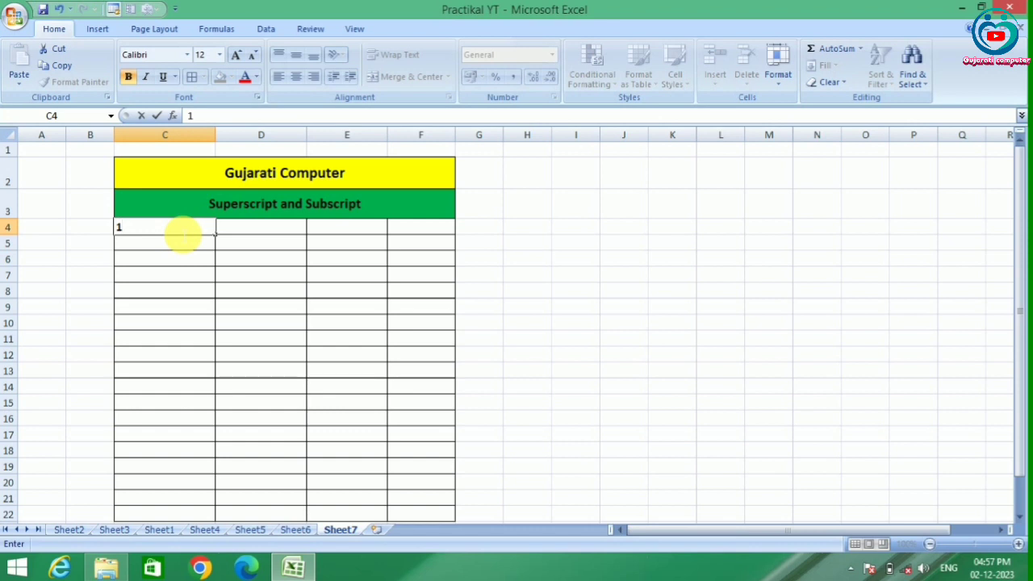
{"action": "type", "text": "st"}
Step: Select the letters "st" within C4 and turn on the Superscript font effect for them
{"action": "left_click", "coordinate": [183, 232]}
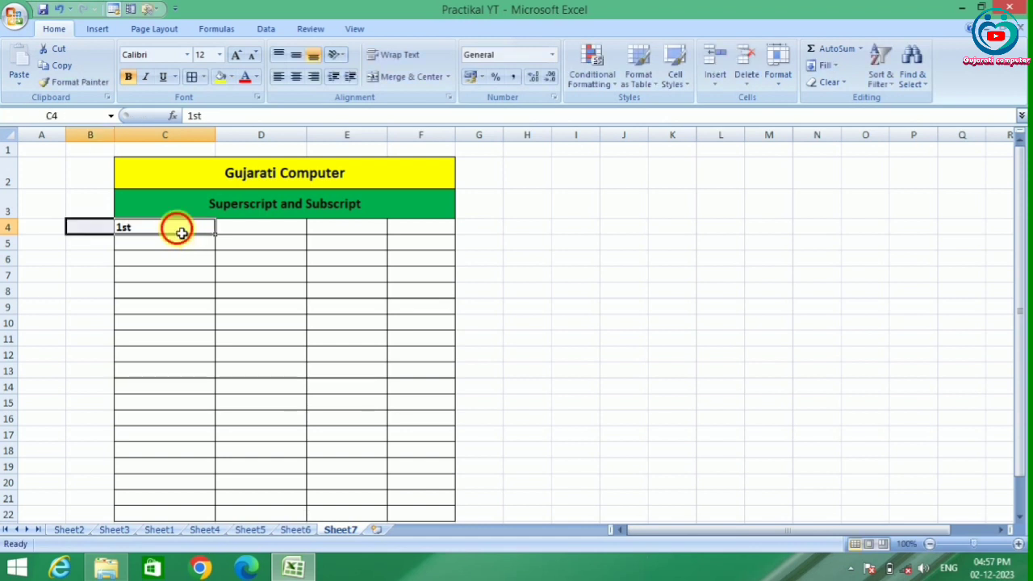
{"action": "key", "text": "shift+Left"}
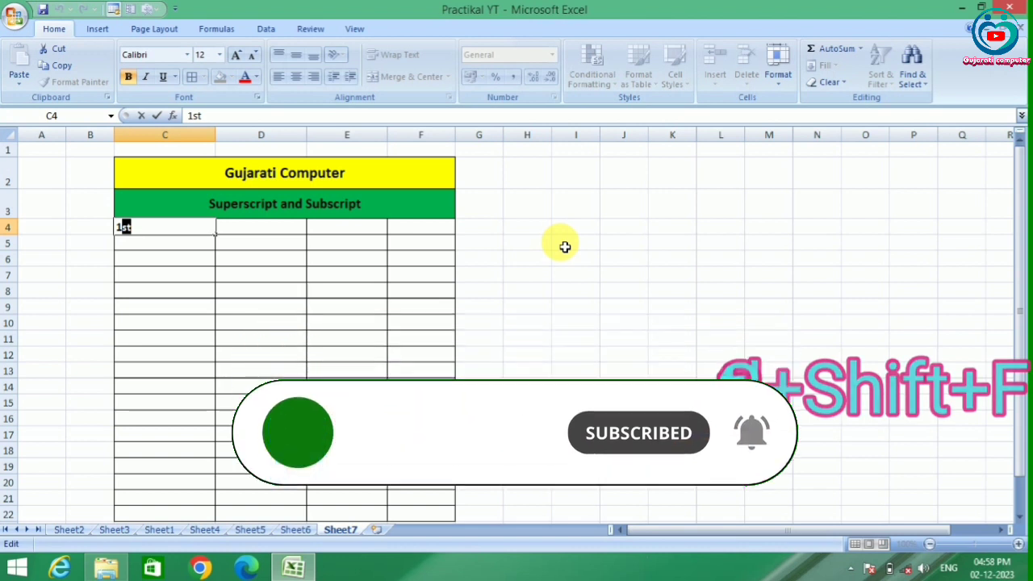
{"action": "key", "text": "ctrl+shift+f"}
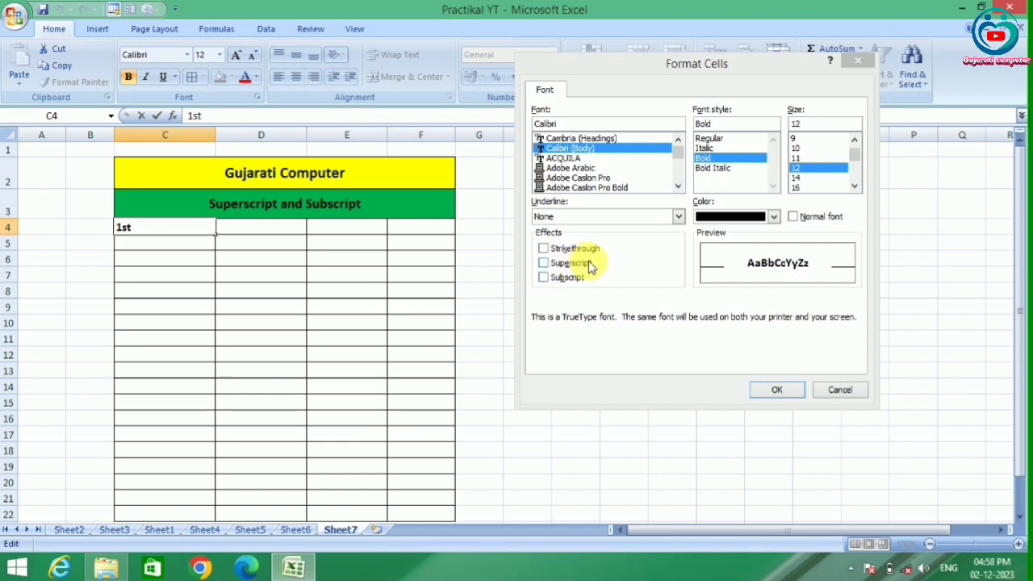
{"action": "left_click", "coordinate": [545, 267]}
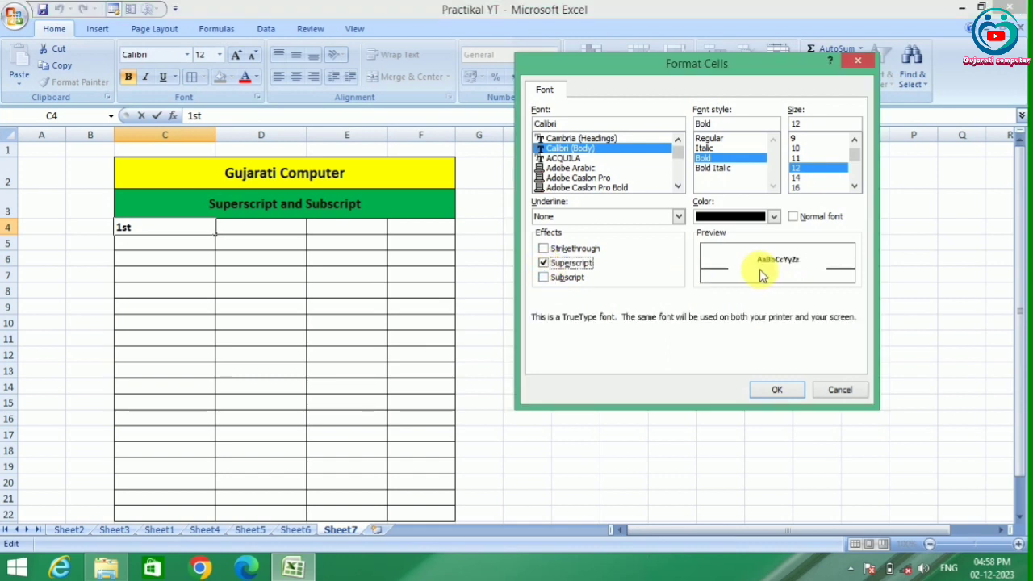
Step: Try the Subscript and Strikethrough effects on the selected letters, and return to Superscript alone
{"action": "left_click", "coordinate": [547, 279]}
{"action": "left_click", "coordinate": [545, 277]}
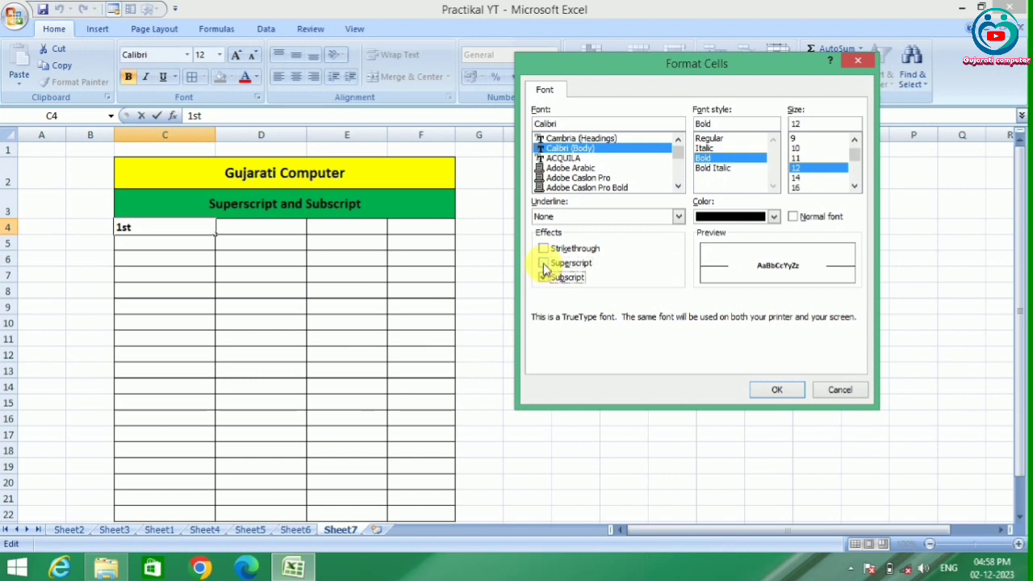
{"action": "left_click", "coordinate": [544, 264]}
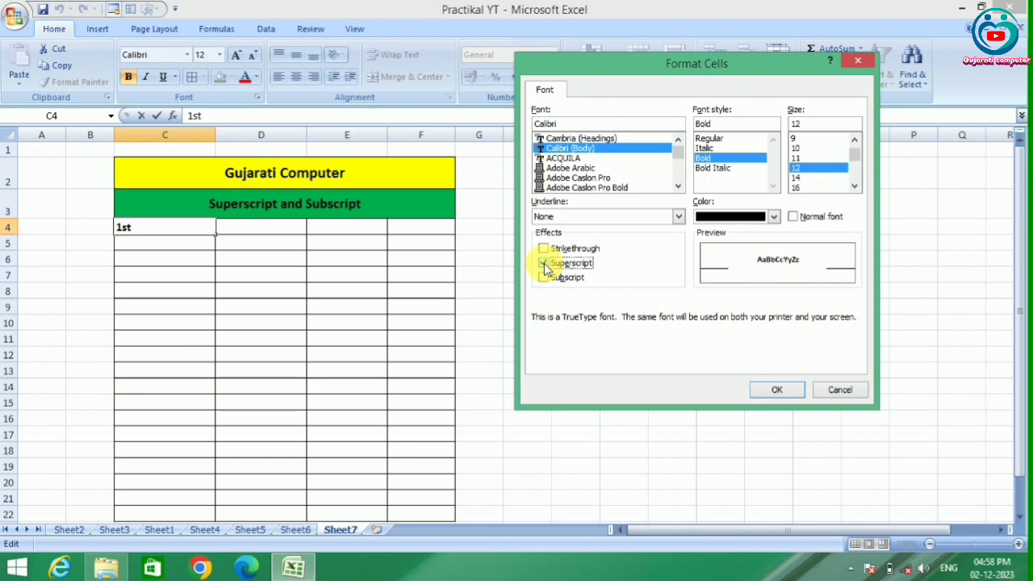
{"action": "left_click", "coordinate": [544, 249]}
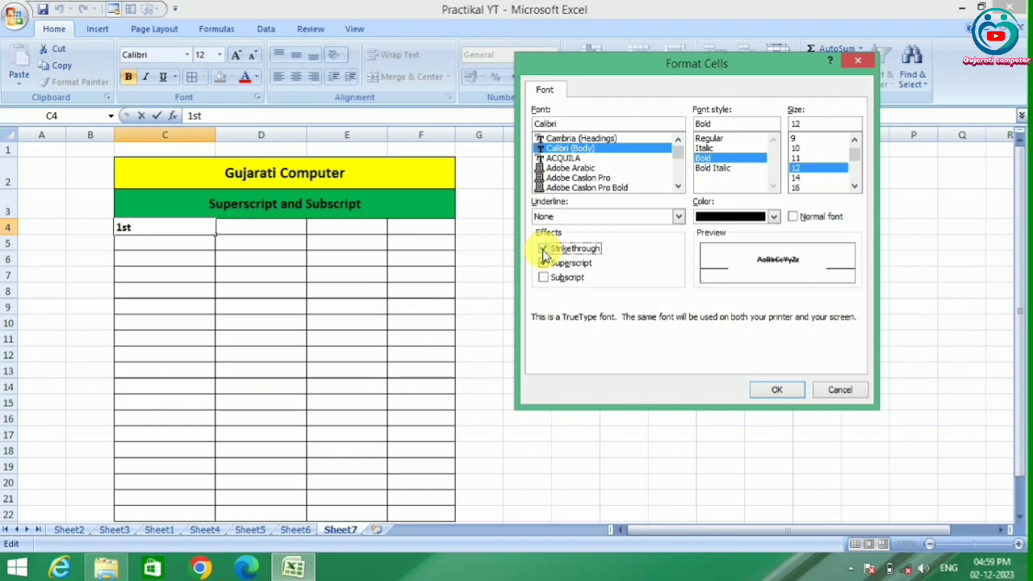
{"action": "left_click", "coordinate": [544, 249]}
Step: Apply the superscript formatting to "st" and finish editing C4
{"action": "left_click", "coordinate": [770, 391]}
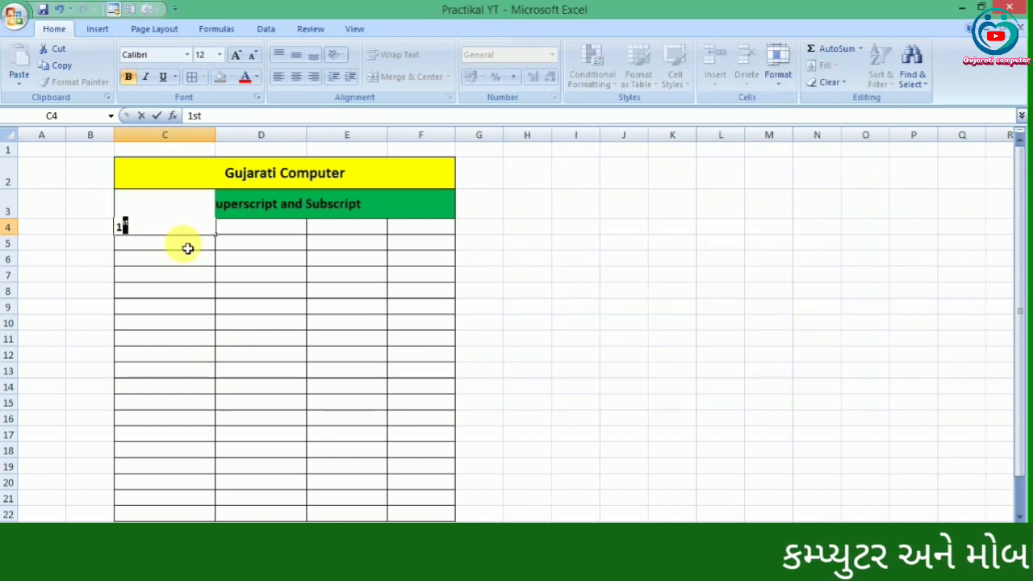
{"action": "left_click", "coordinate": [181, 252]}
{"action": "left_click", "coordinate": [162, 232]}
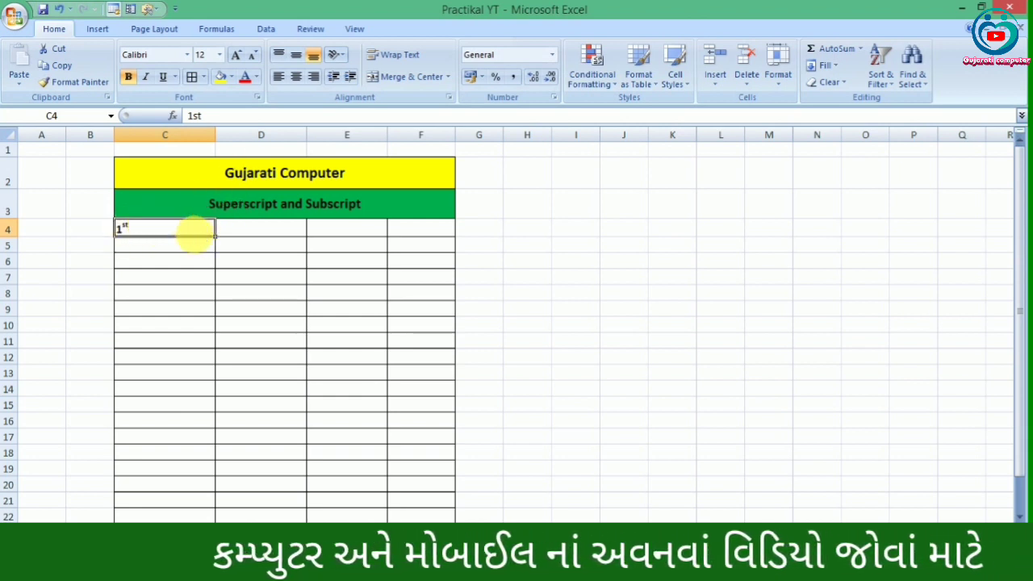
Step: Center the contents of C4:F22 horizontally and align them to the middle vertically
{"action": "left_click_drag", "start_coordinate": [194, 234], "coordinate": [400, 444]}
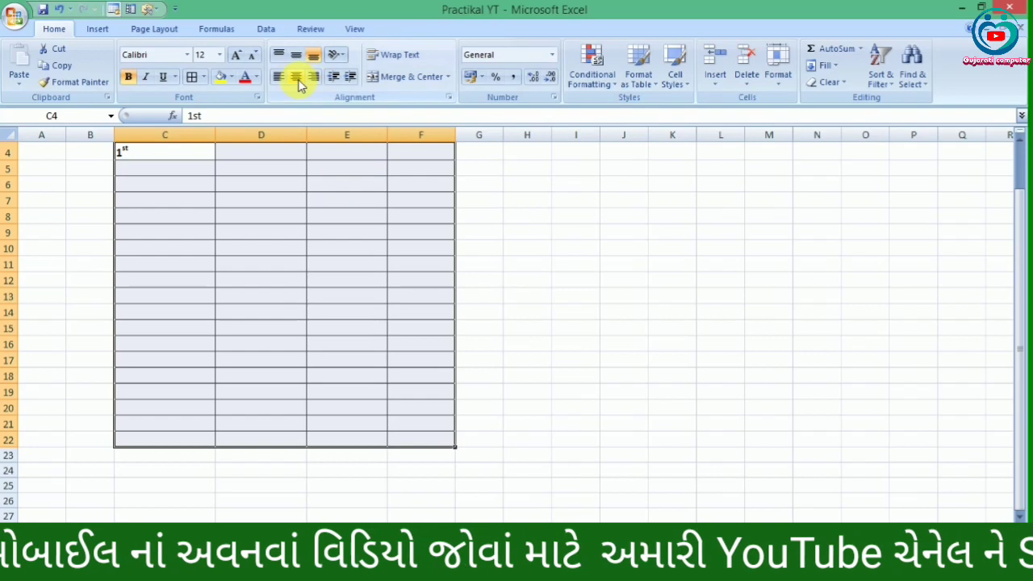
{"action": "left_click", "coordinate": [295, 77]}
{"action": "left_click", "coordinate": [296, 54]}
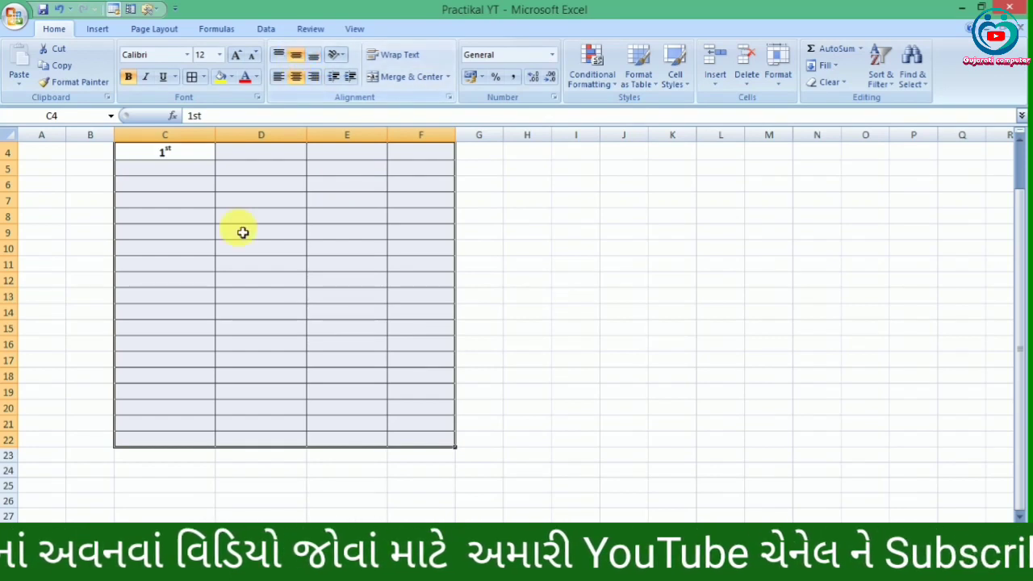
Step: Fill the superscript ordinal series from C4 down to C22
{"action": "scroll", "coordinate": [249, 238], "scroll_direction": "up", "scroll_amount": 1}
{"action": "left_click", "coordinate": [210, 237]}
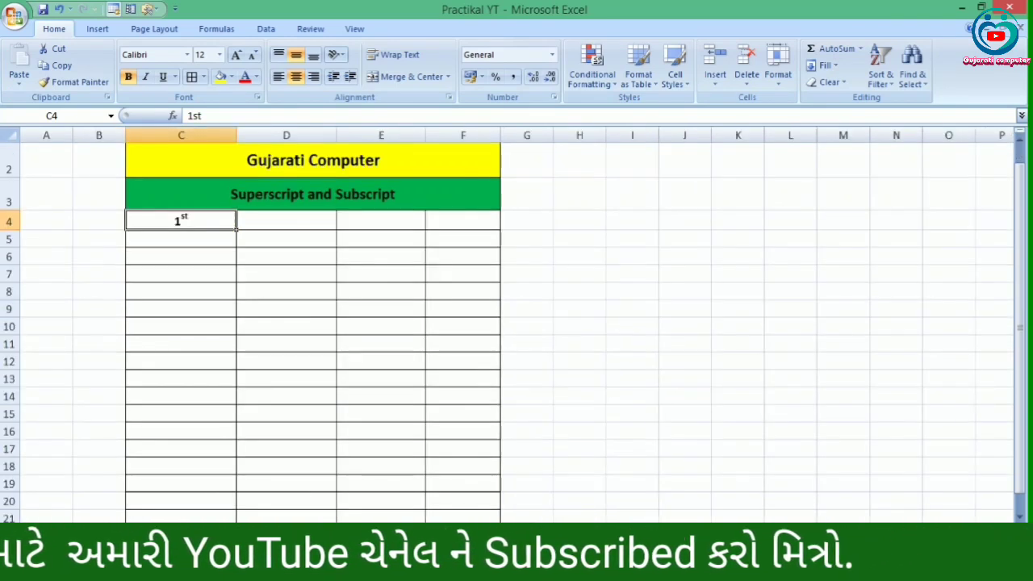
{"action": "scroll", "coordinate": [507, 323], "scroll_direction": "up", "scroll_amount": 2}
{"action": "scroll", "coordinate": [923, 461], "scroll_direction": "up", "scroll_amount": 1}
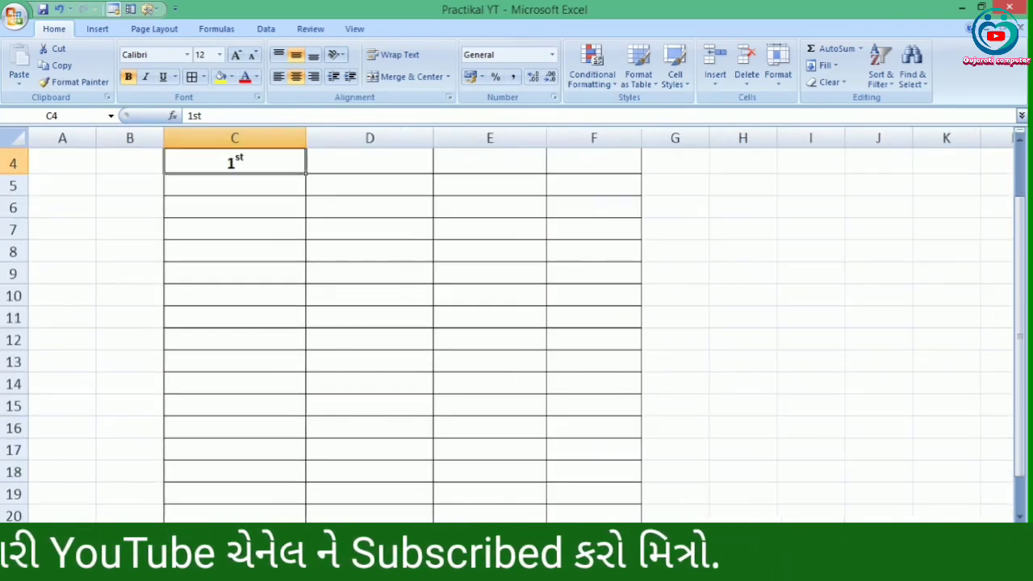
{"action": "scroll", "coordinate": [922, 458], "scroll_direction": "up", "scroll_amount": 1}
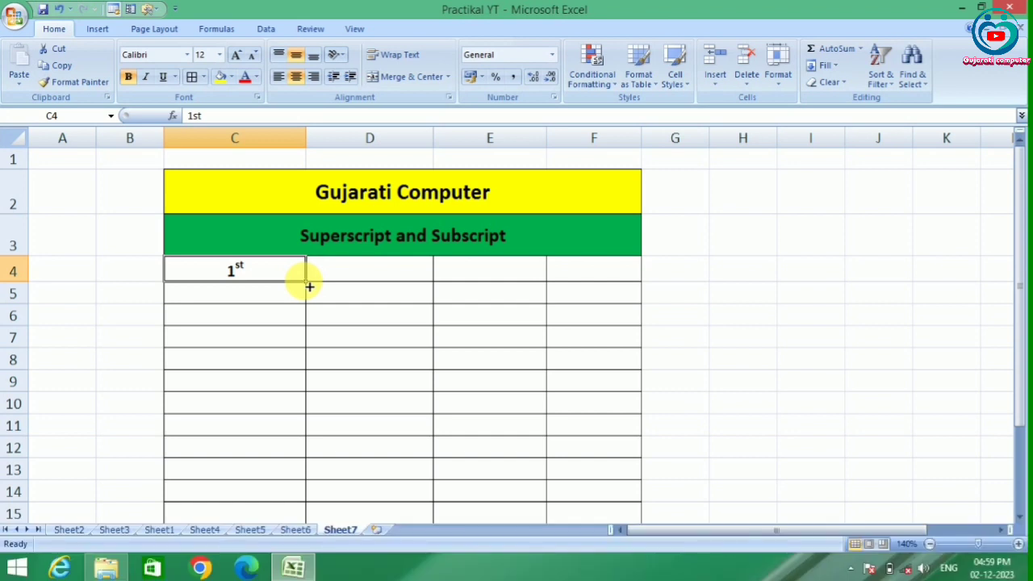
{"action": "left_click_drag", "start_coordinate": [309, 286], "coordinate": [310, 479]}
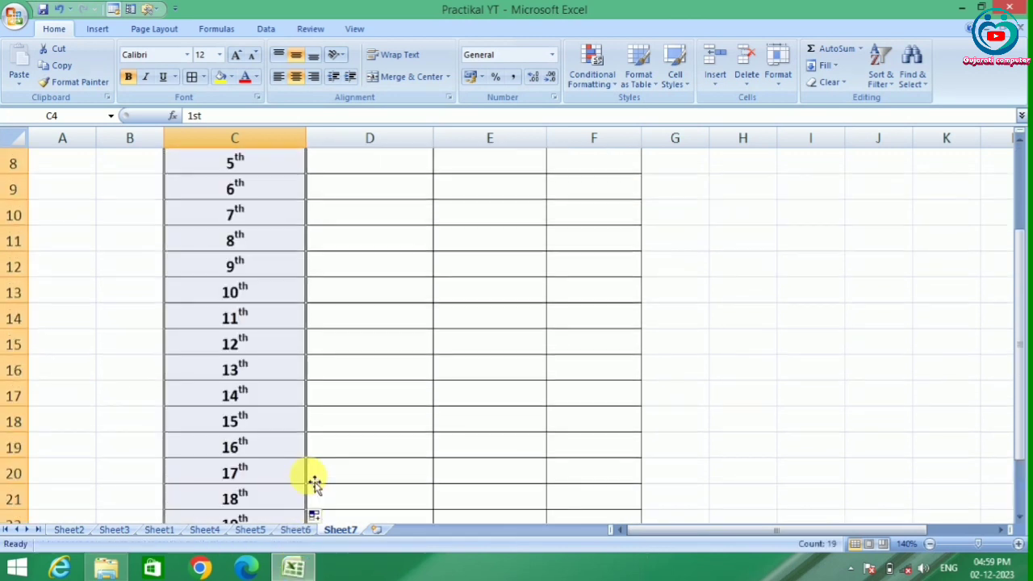
{"action": "scroll", "coordinate": [303, 376], "scroll_direction": "up", "scroll_amount": 3}
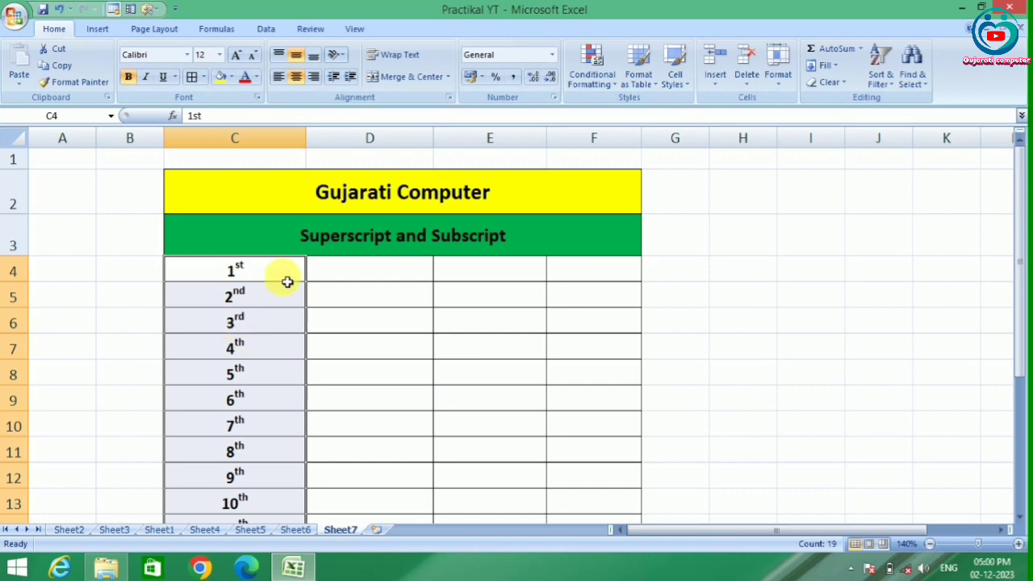
{"action": "scroll", "coordinate": [298, 314], "scroll_direction": "down", "scroll_amount": 5}
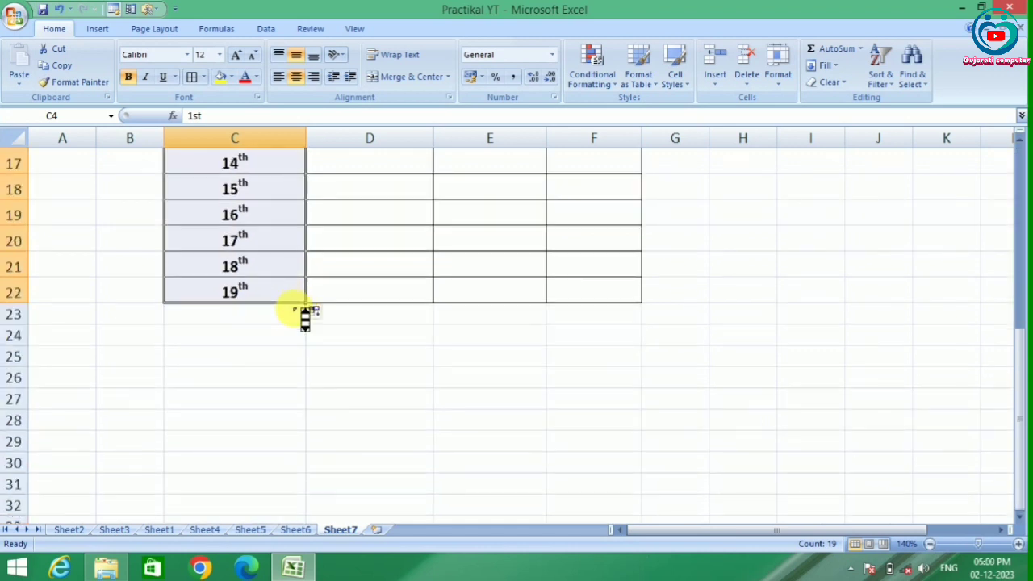
{"action": "scroll", "coordinate": [304, 319], "scroll_direction": "up", "scroll_amount": 5}
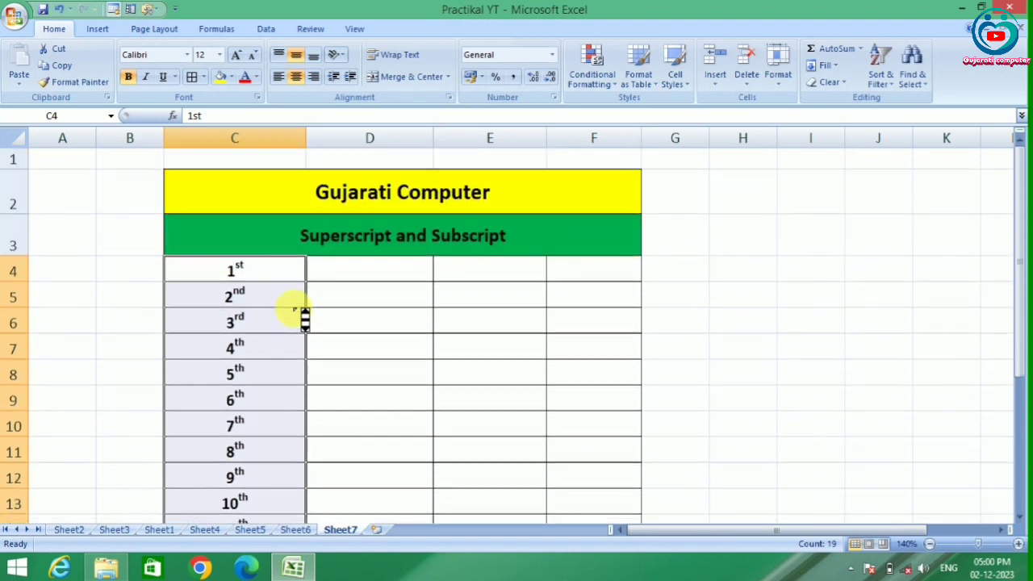
Step: Enter 1st in cell D4
{"action": "left_click", "coordinate": [355, 277]}
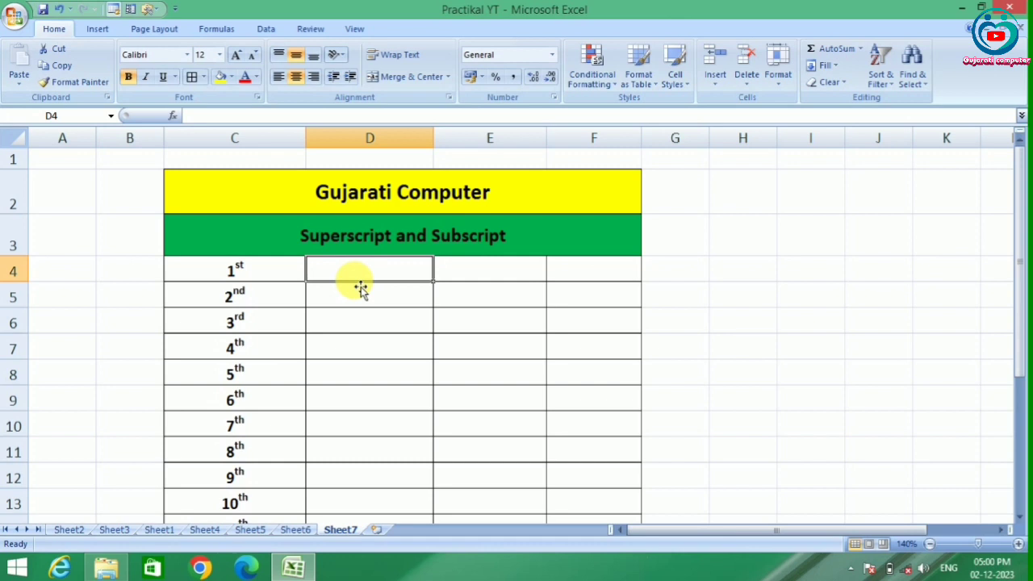
{"action": "type", "text": "1st"}
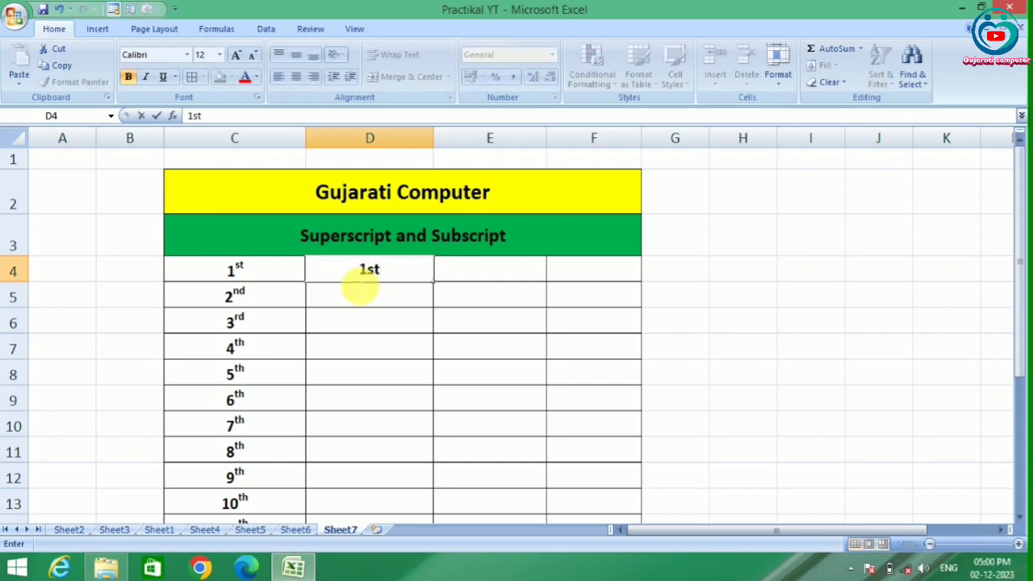
{"action": "key", "text": "shift+Left"}
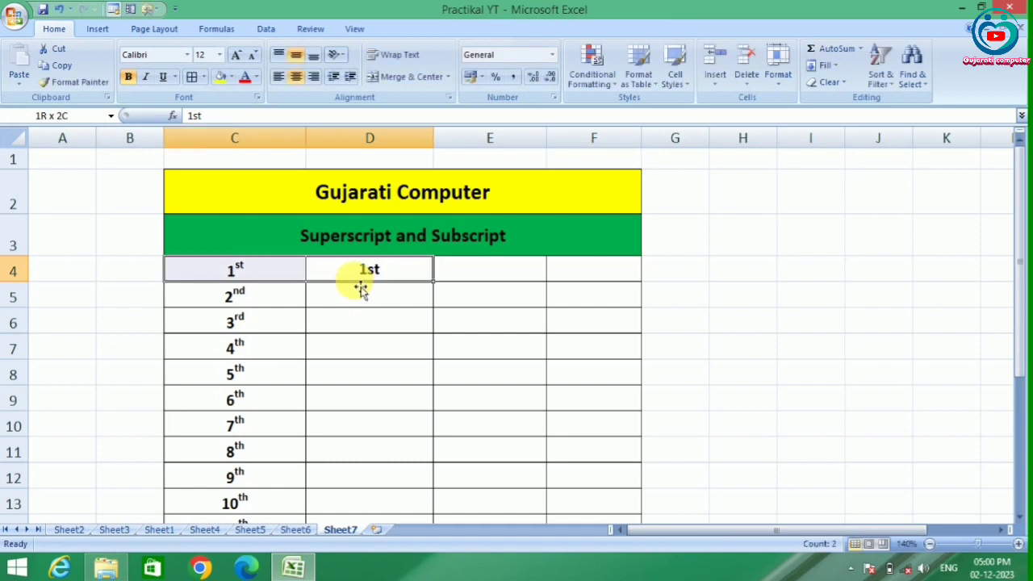
Step: Format only the letters "st" within D4 as subscript and finish editing the cell
{"action": "double_click", "coordinate": [391, 274]}
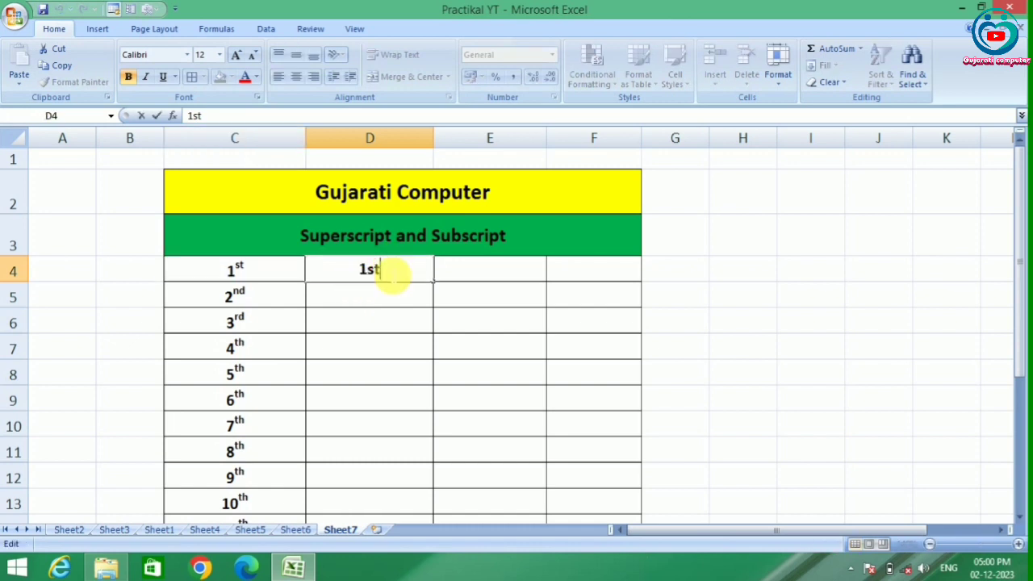
{"action": "key", "text": "shift+Left"}
{"action": "key", "text": "shift+Left"}
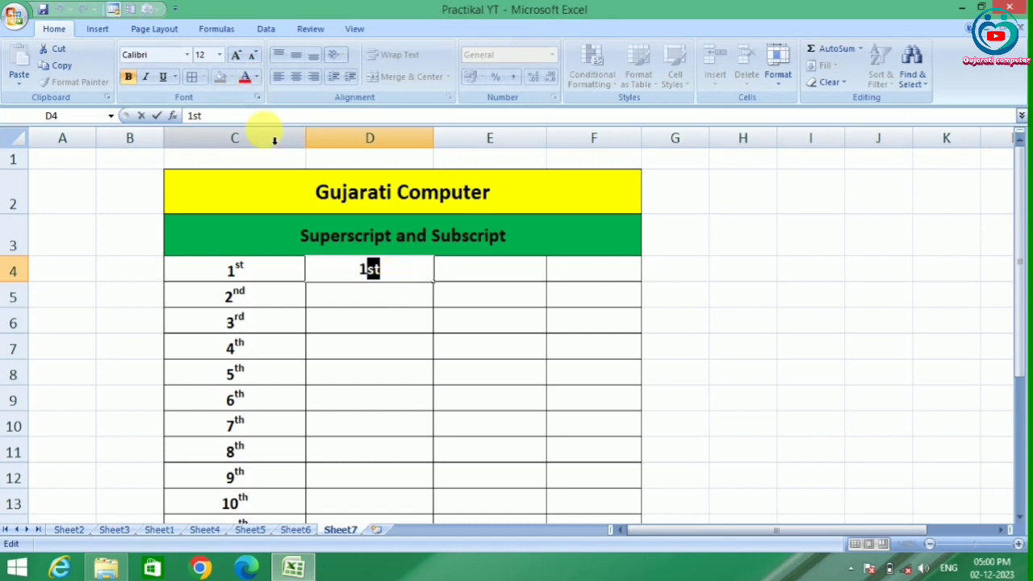
{"action": "key", "text": "ctrl+1"}
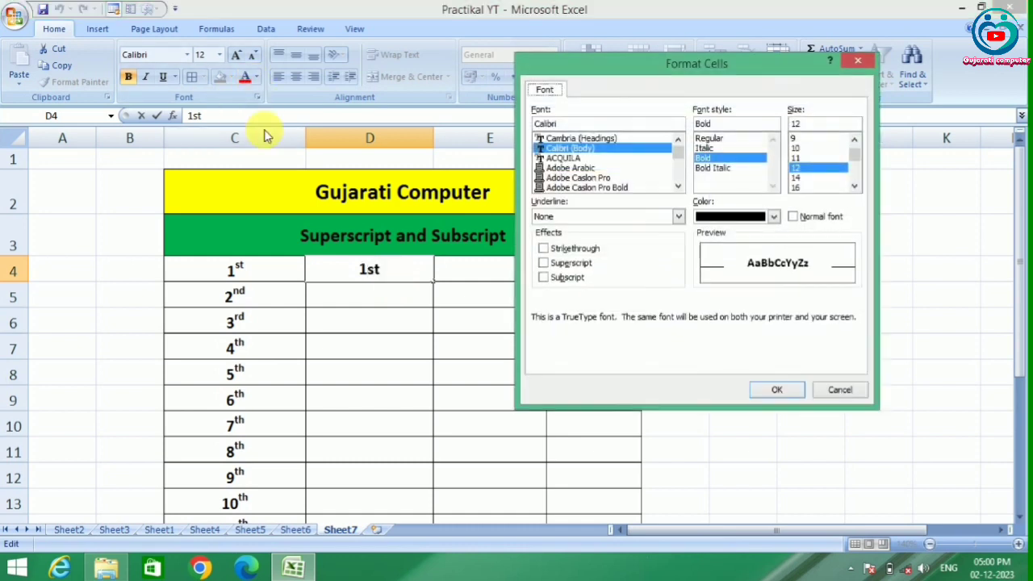
{"action": "left_click", "coordinate": [560, 280]}
{"action": "left_click", "coordinate": [766, 390]}
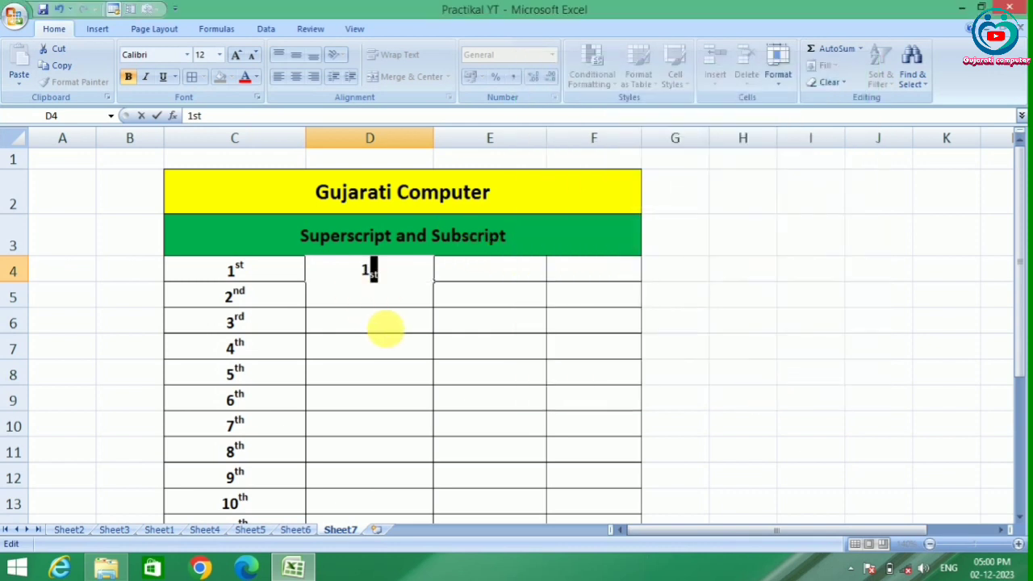
{"action": "left_click", "coordinate": [392, 334]}
{"action": "left_click", "coordinate": [379, 278]}
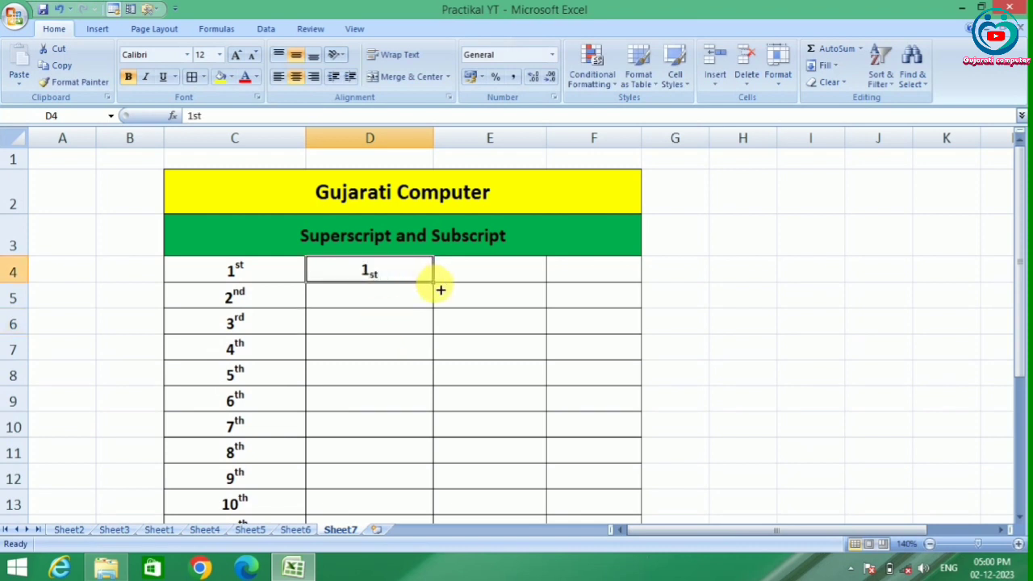
Step: Fill the subscript ordinal series from D4 down to D22, and select E4
{"action": "left_click_drag", "start_coordinate": [440, 289], "coordinate": [425, 481]}
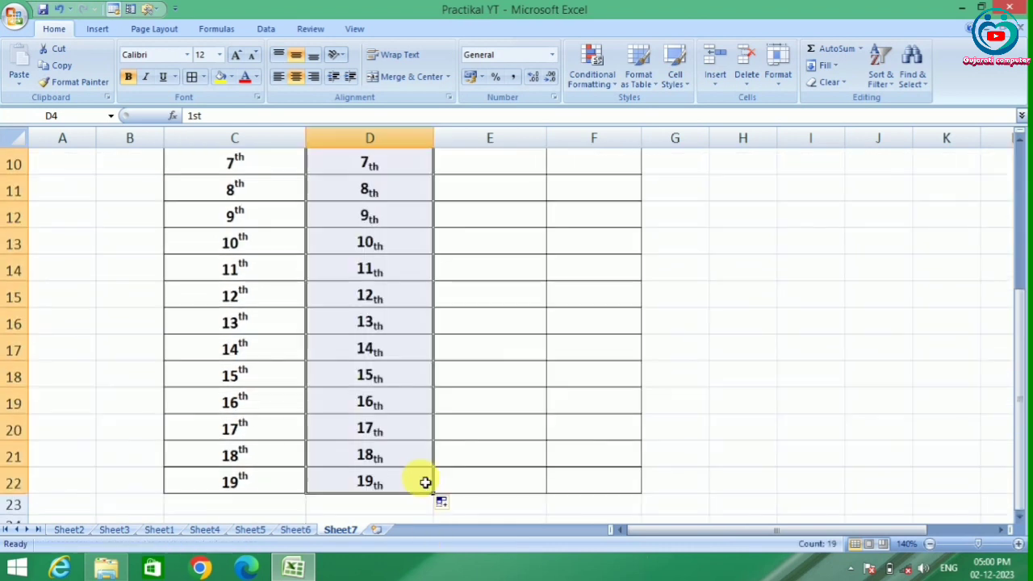
{"action": "scroll", "coordinate": [388, 445], "scroll_direction": "up", "scroll_amount": 3}
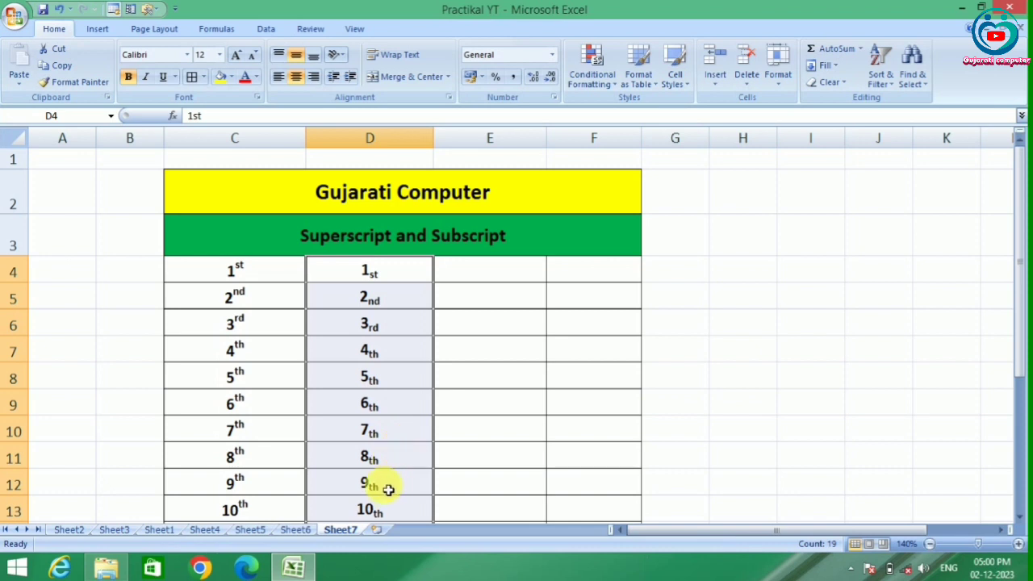
{"action": "scroll", "coordinate": [404, 484], "scroll_direction": "down", "scroll_amount": 1}
{"action": "scroll", "coordinate": [408, 489], "scroll_direction": "up", "scroll_amount": 1}
{"action": "scroll", "coordinate": [409, 491], "scroll_direction": "down", "scroll_amount": 2}
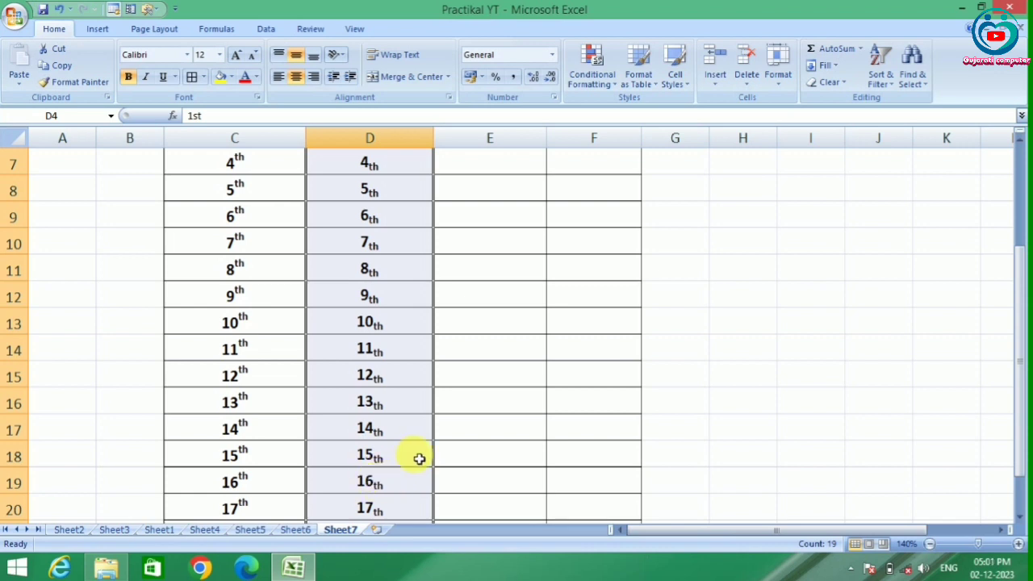
{"action": "scroll", "coordinate": [419, 458], "scroll_direction": "up", "scroll_amount": 2}
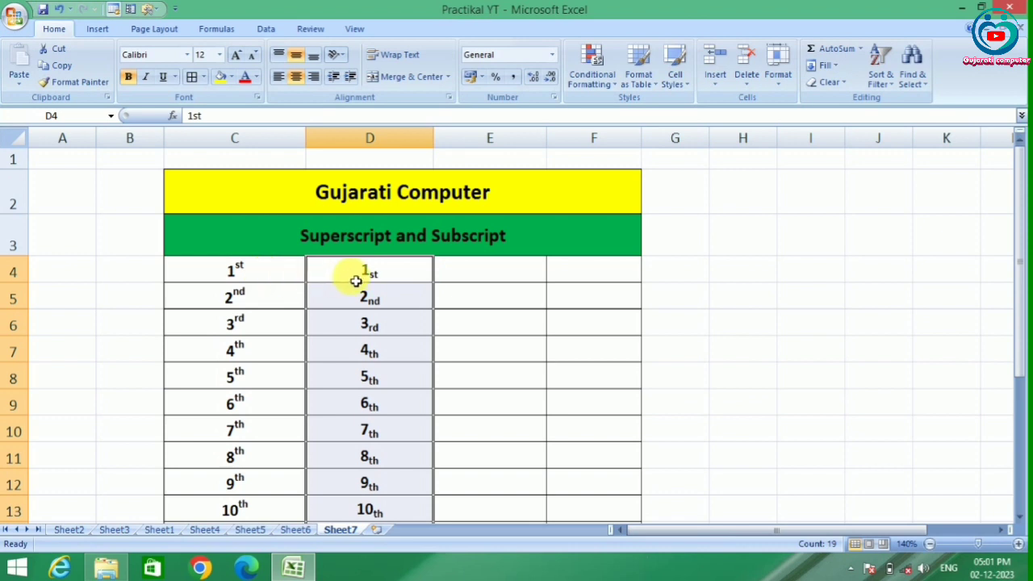
{"action": "left_click", "coordinate": [462, 274]}
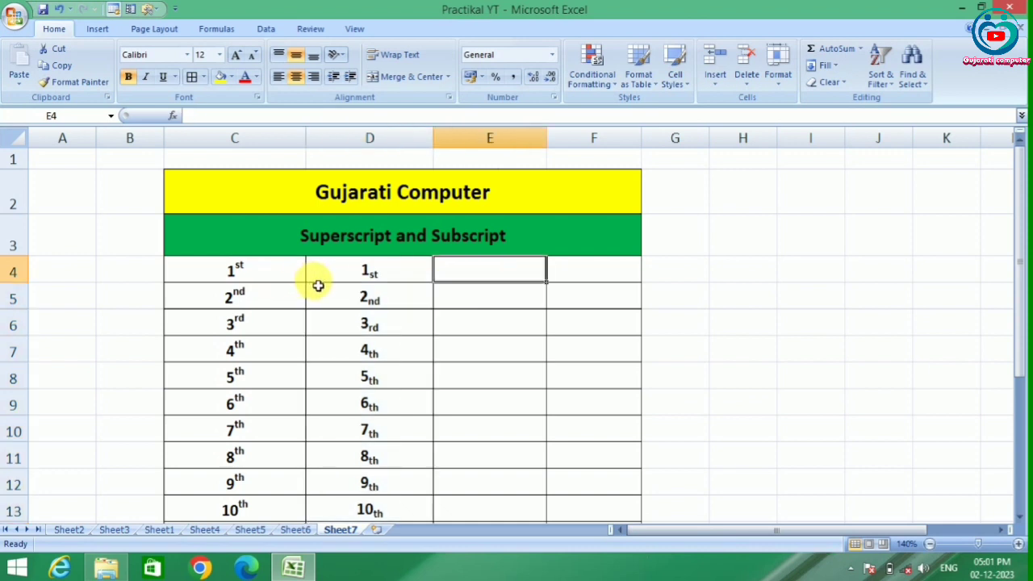